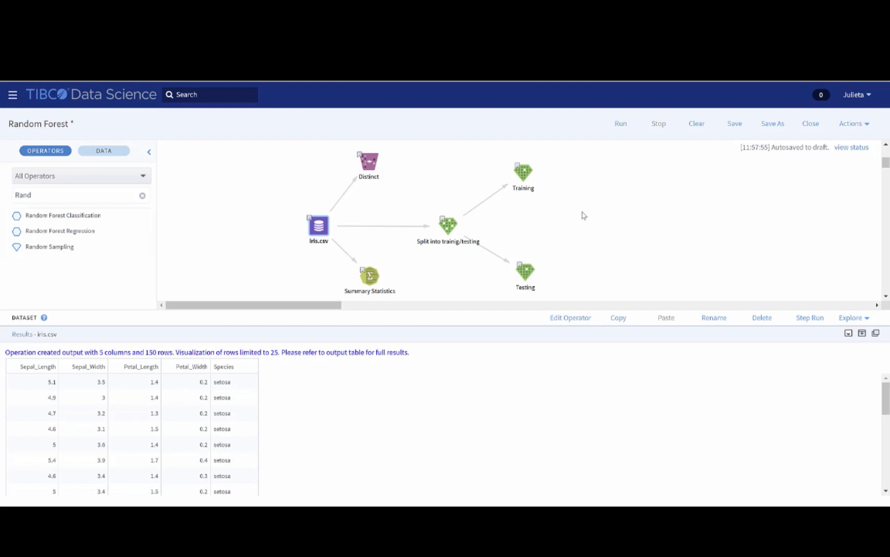
Step: Add a Random Forest Classification operator to the canvas after the Training node
left_click(849, 333)
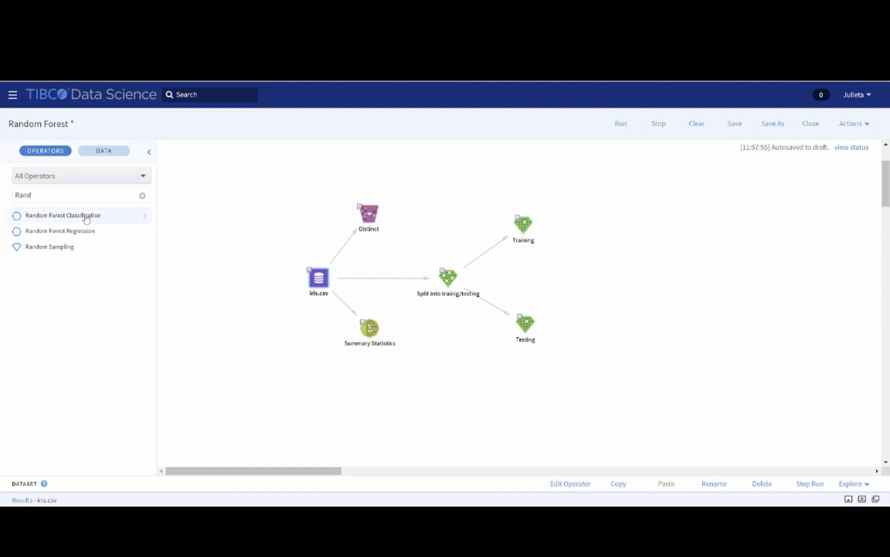
left_click_drag(86, 217, 604, 227)
mouse_move(535, 227)
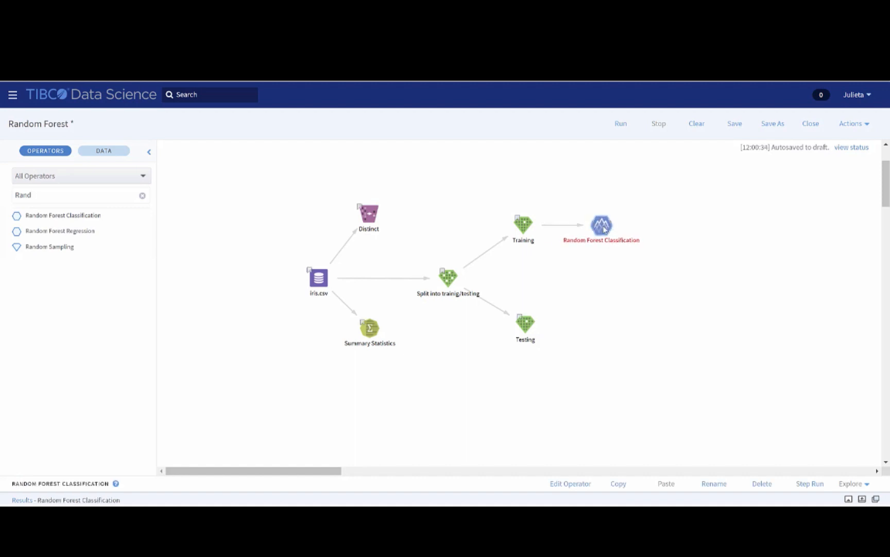
Step: Open the classifier's operator properties and set the dependent variable to Species
right_click(604, 230)
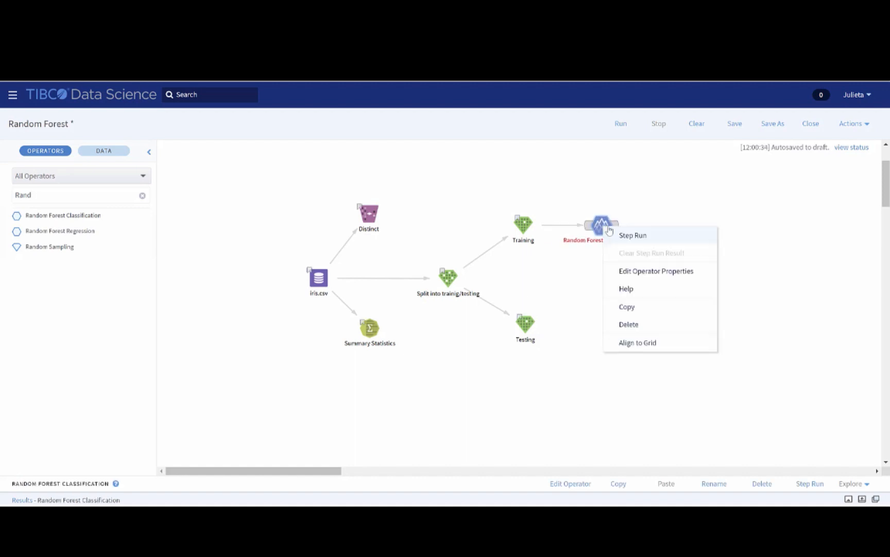
left_click(647, 271)
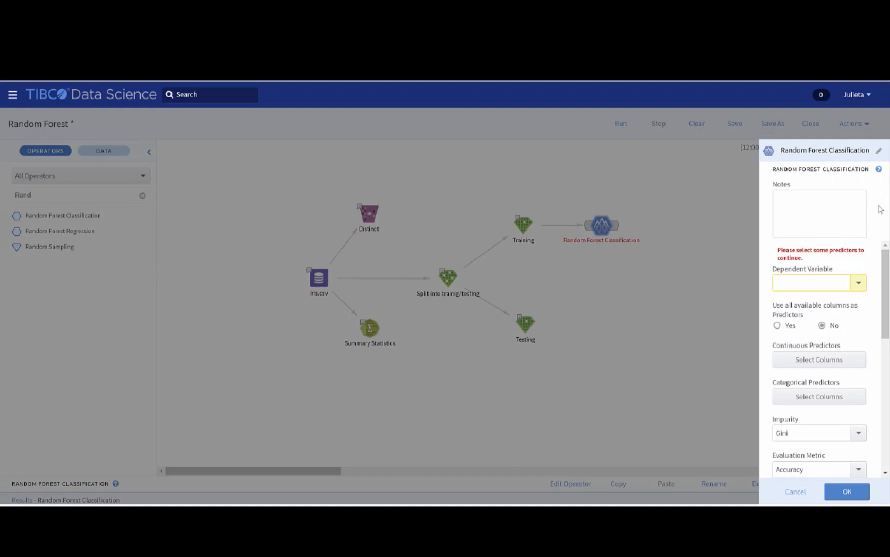
left_click(858, 284)
left_click(862, 298)
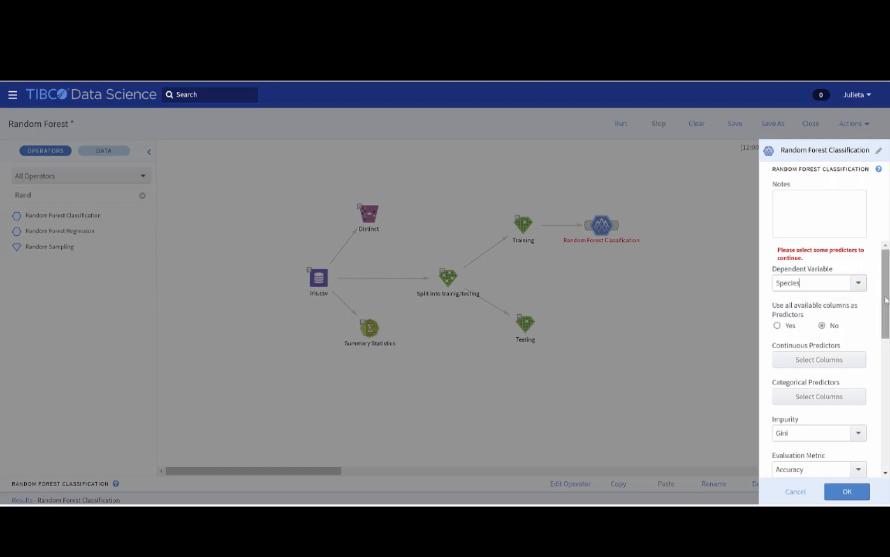
Step: Review the continuous predictor column list and set the classifier to use all available columns as predictors
left_click_drag(885, 297, 883, 307)
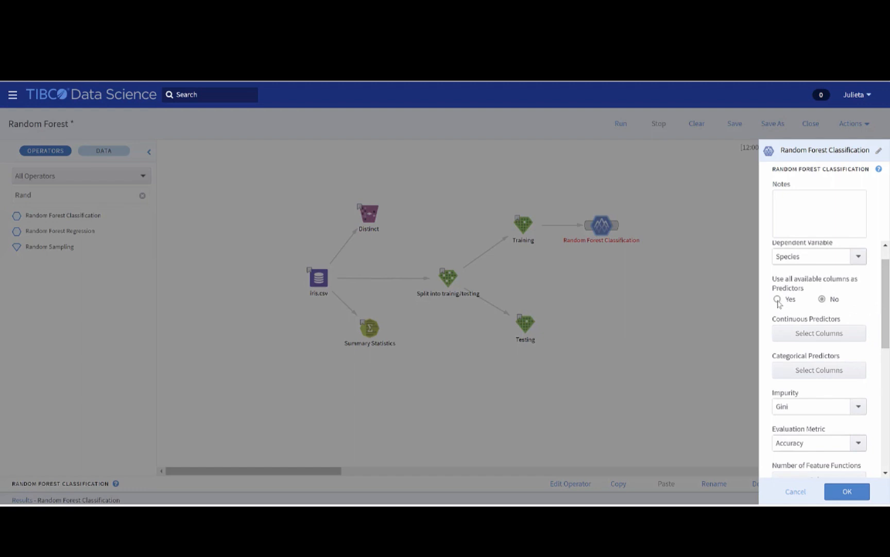
left_click(809, 338)
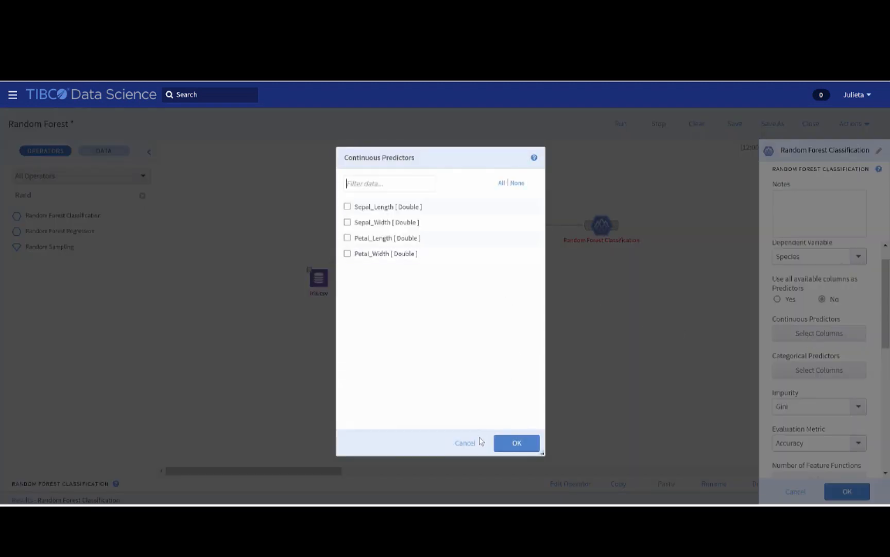
left_click(467, 443)
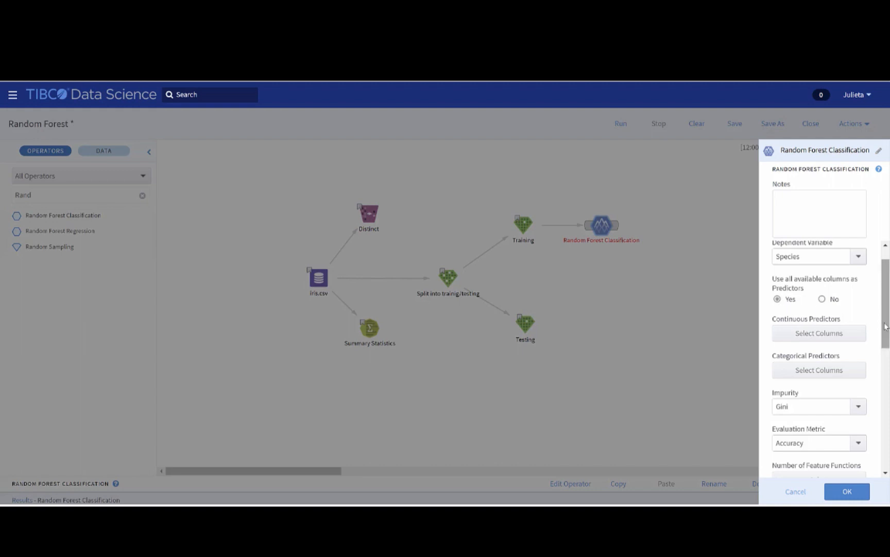
Step: Review the Impurity, Evaluation Metric and Number of Feature Functions options of the classifier
left_click_drag(886, 326, 888, 378)
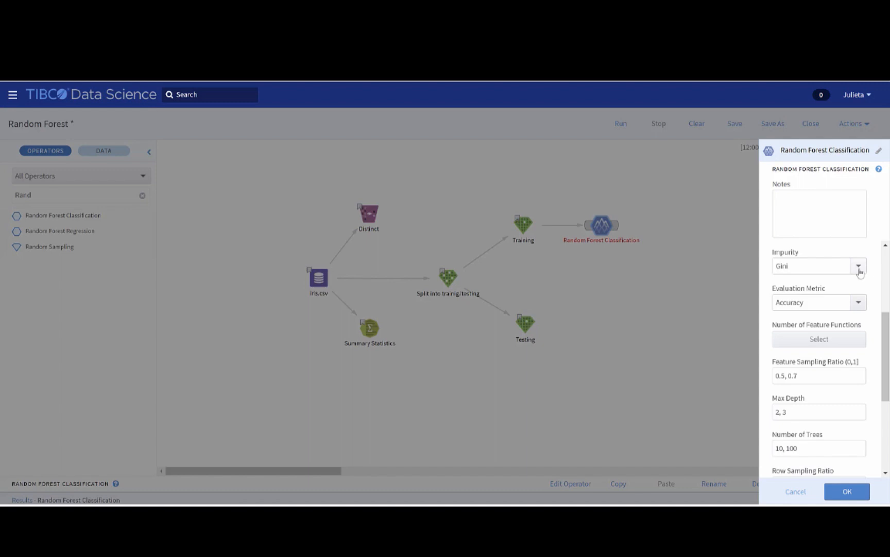
left_click(860, 272)
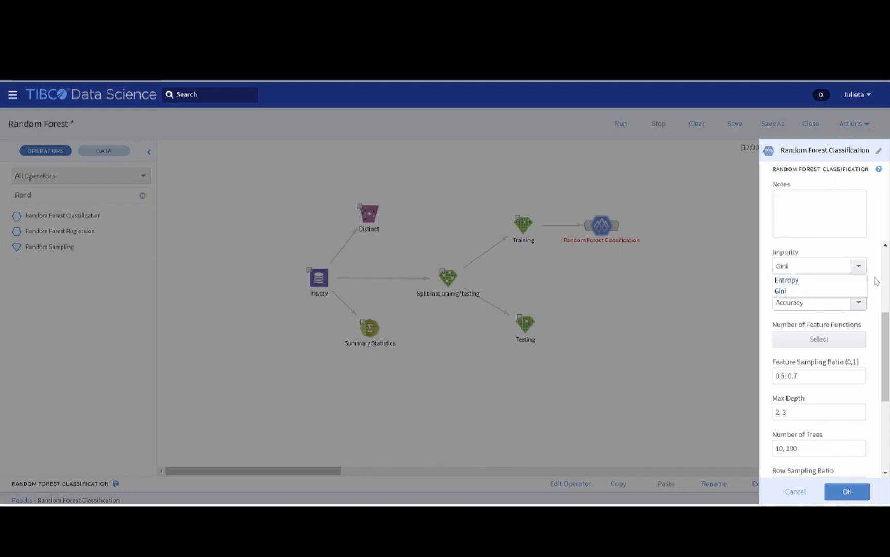
left_click(877, 283)
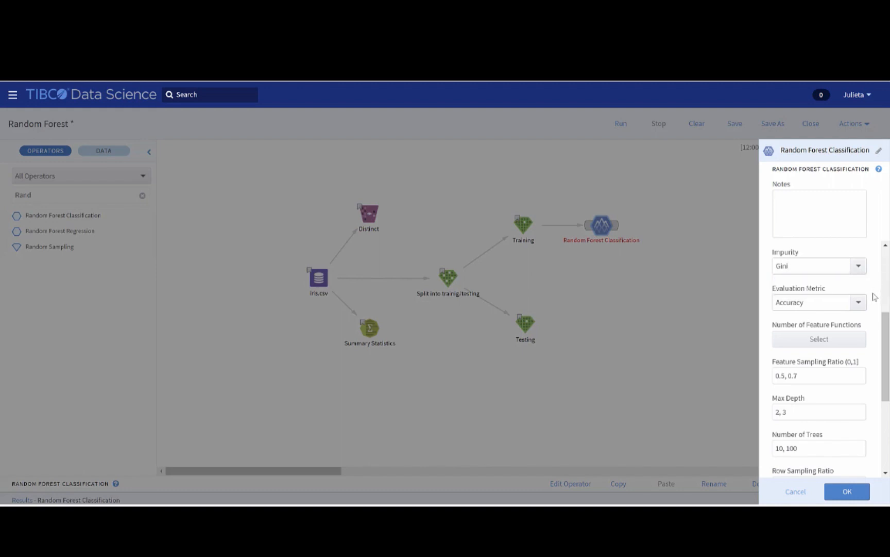
left_click(860, 305)
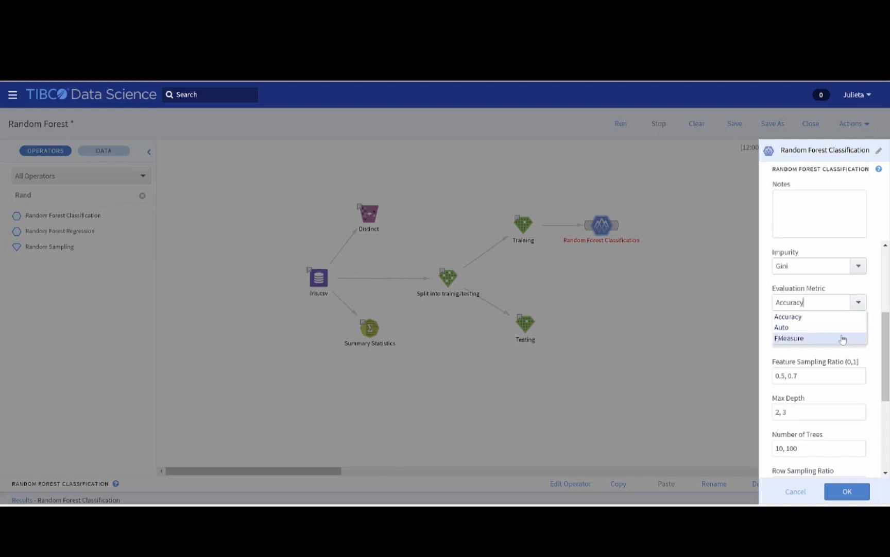
left_click(876, 315)
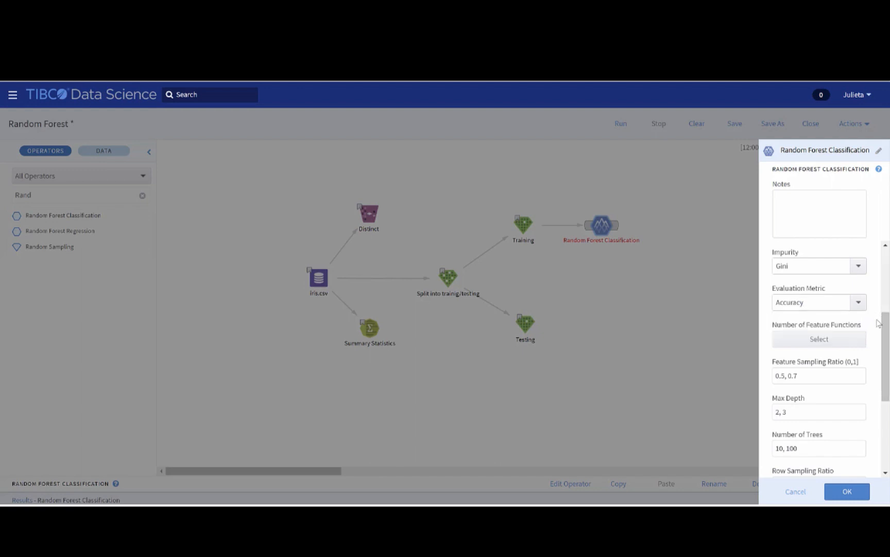
left_click(863, 344)
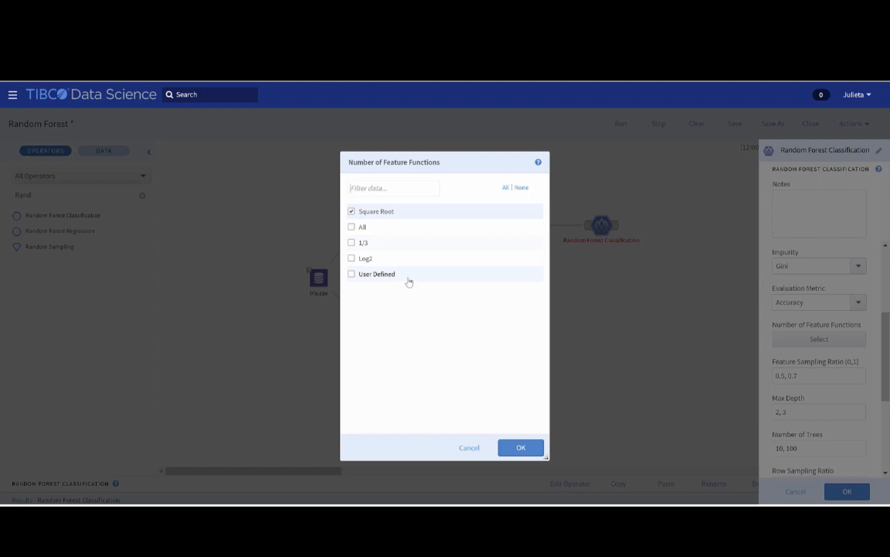
left_click(509, 453)
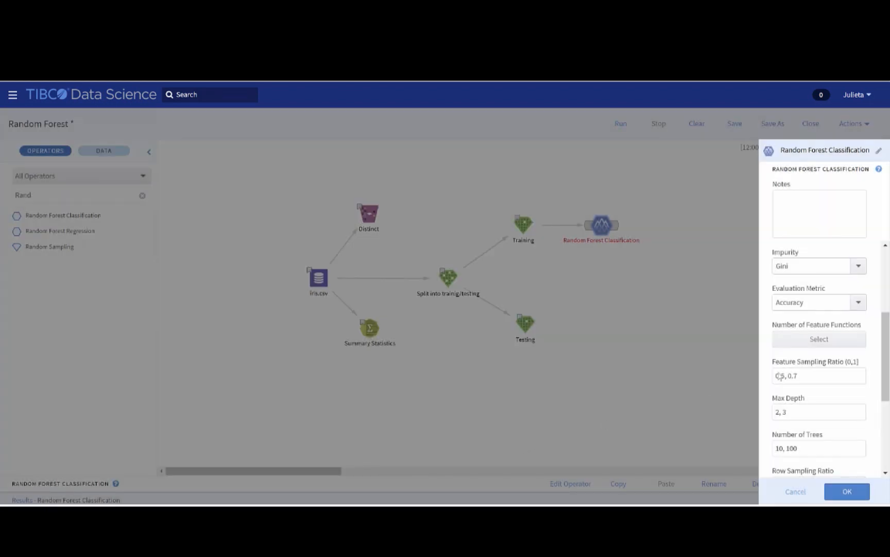
Step: Examine the remaining hyperparameter fields from Max Depth to Random Seed and apply the classifier's settings
left_click_drag(888, 322, 887, 363)
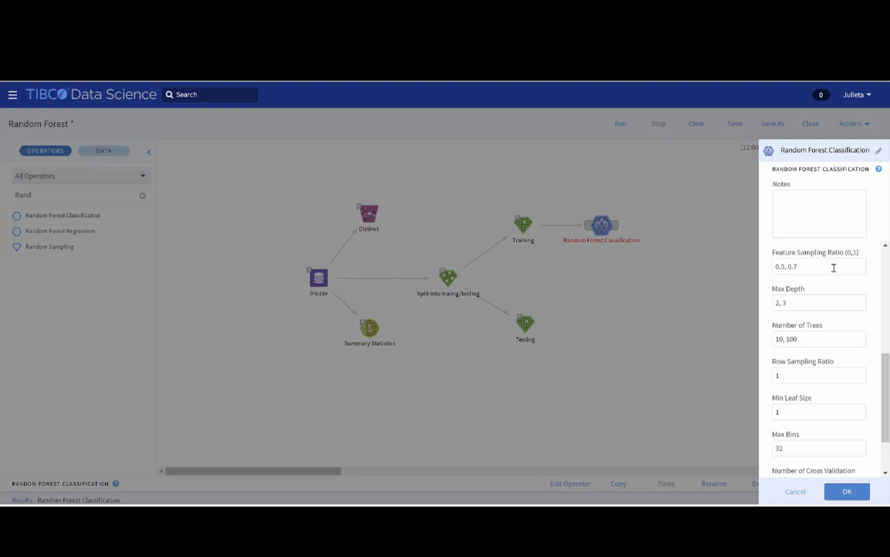
left_click(842, 304)
left_click_drag(788, 303, 771, 305)
left_click(849, 322)
left_click_drag(887, 371, 888, 395)
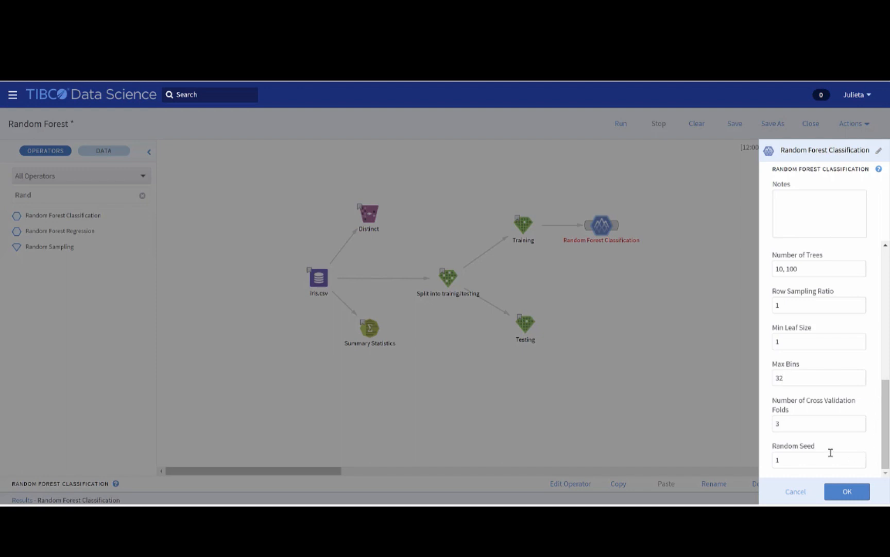
left_click_drag(819, 447, 781, 417)
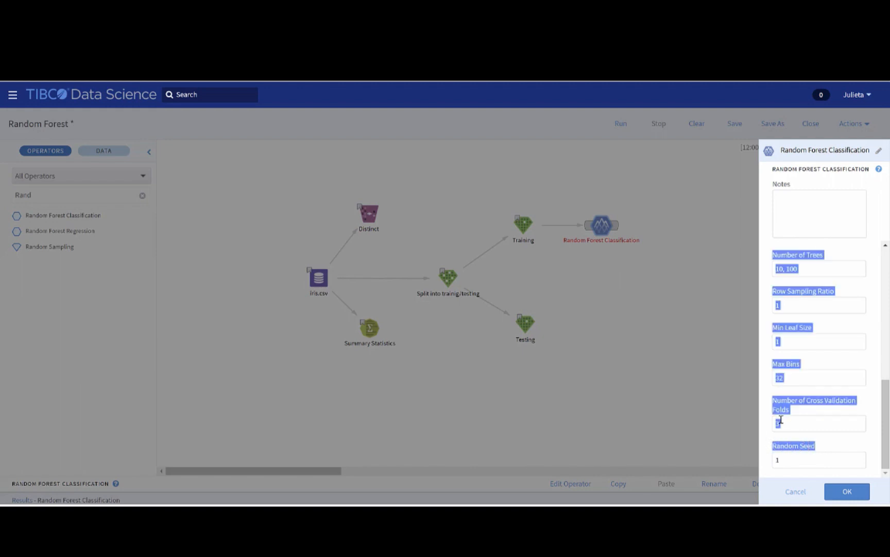
left_click(790, 410)
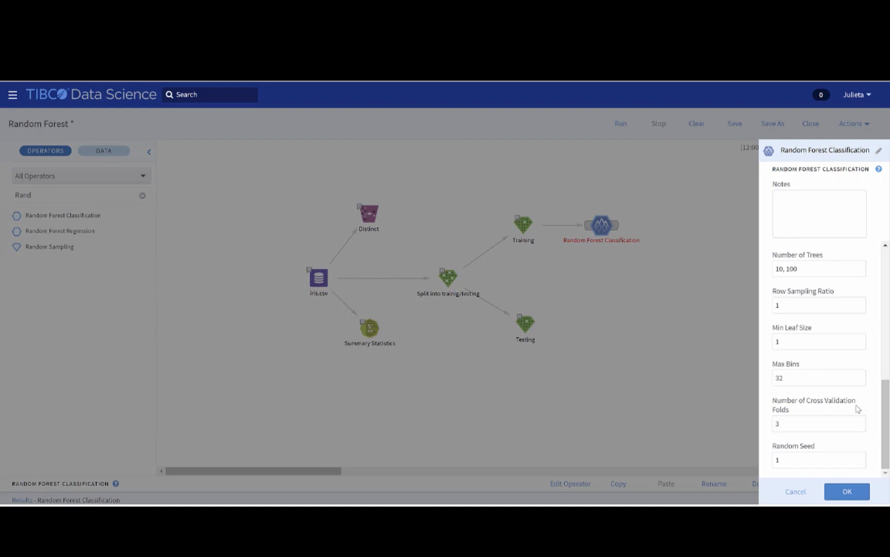
left_click(862, 492)
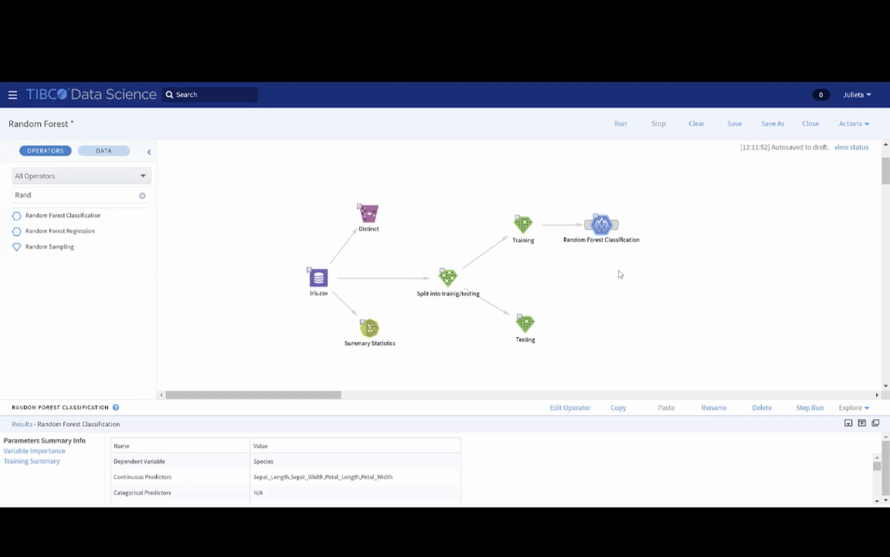
Step: Inspect the classifier's parameter summary, variable importance and training summary results
left_click(862, 424)
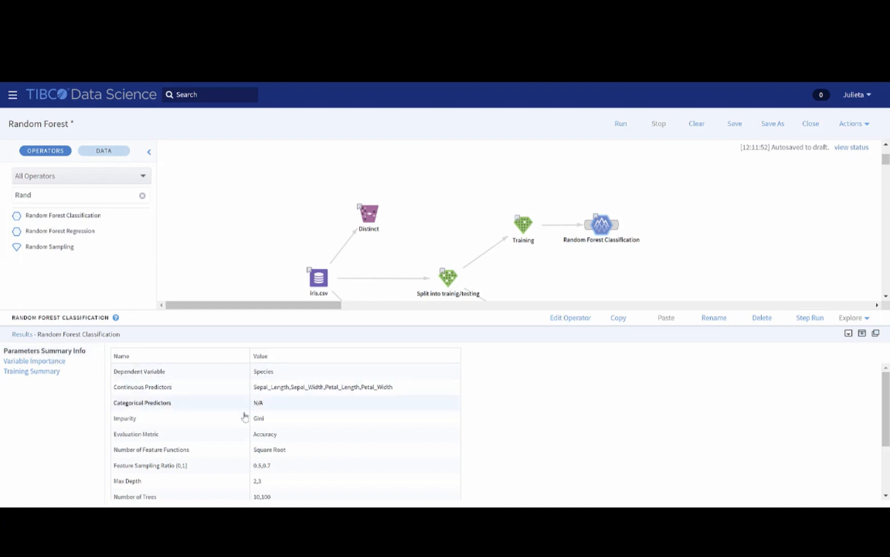
scroll(229, 433, "down", 3)
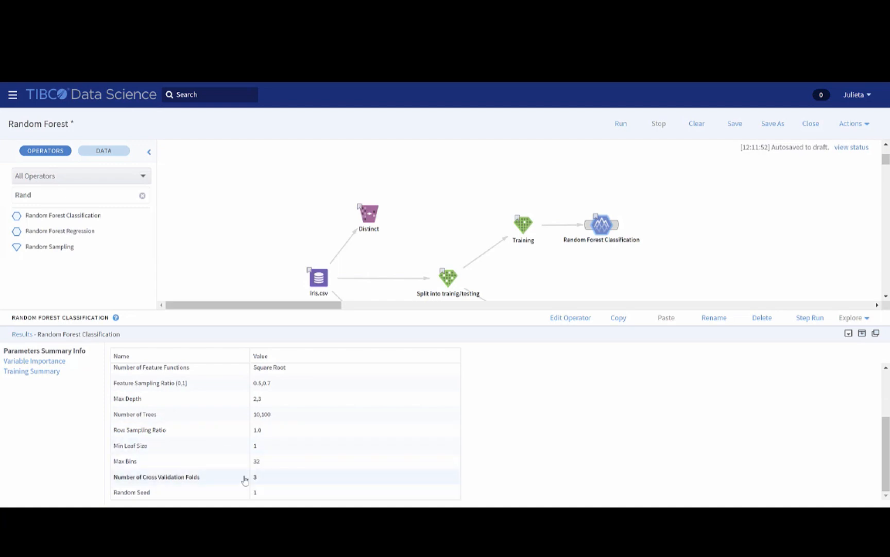
left_click(63, 362)
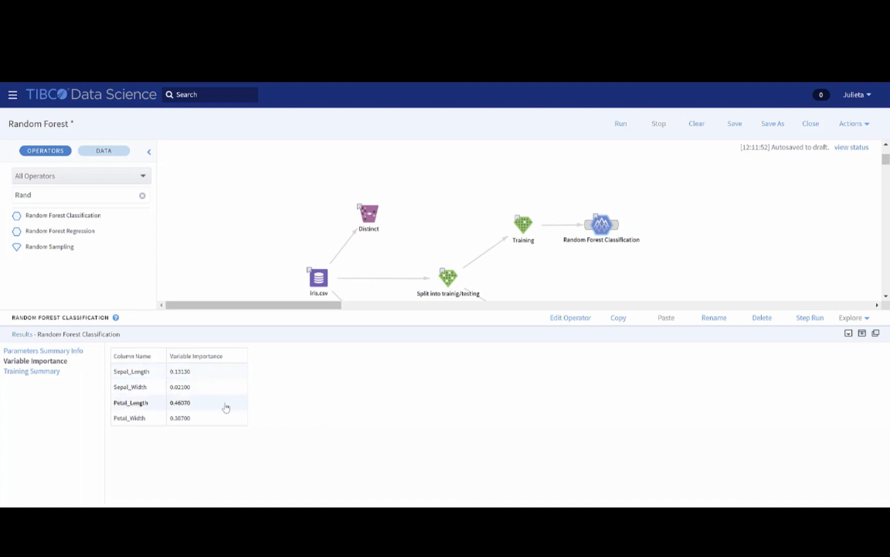
left_click(44, 375)
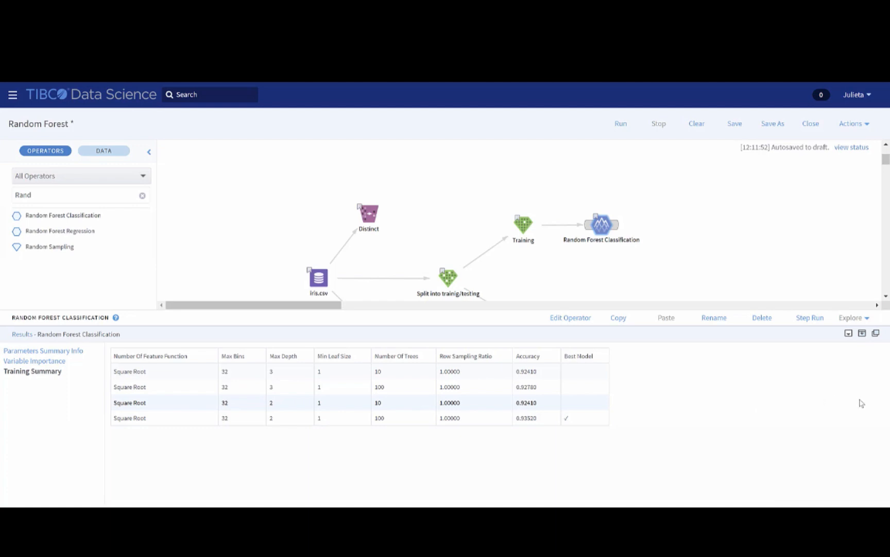
left_click(862, 333)
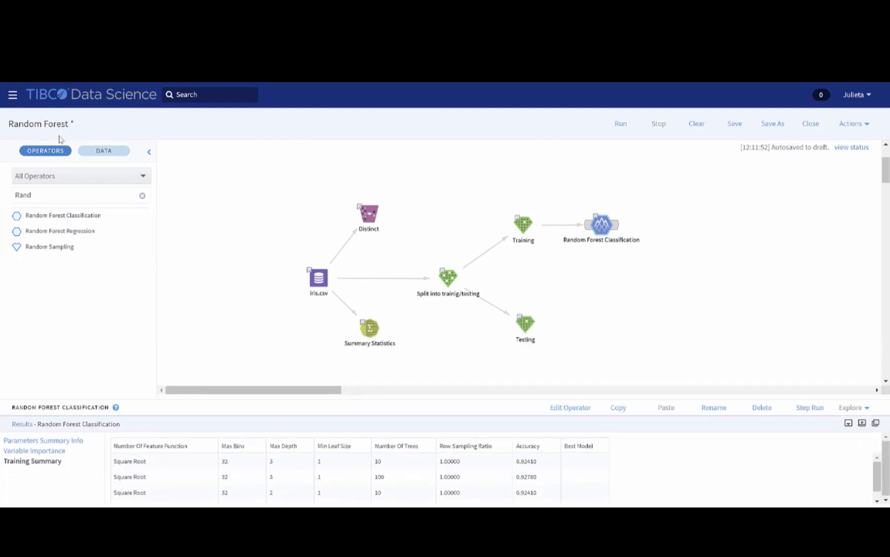
Step: Add a Confusion Matrix operator and connect both the Random Forest Classification and Testing nodes to it
left_click_drag(37, 195, 2, 199)
type("con")
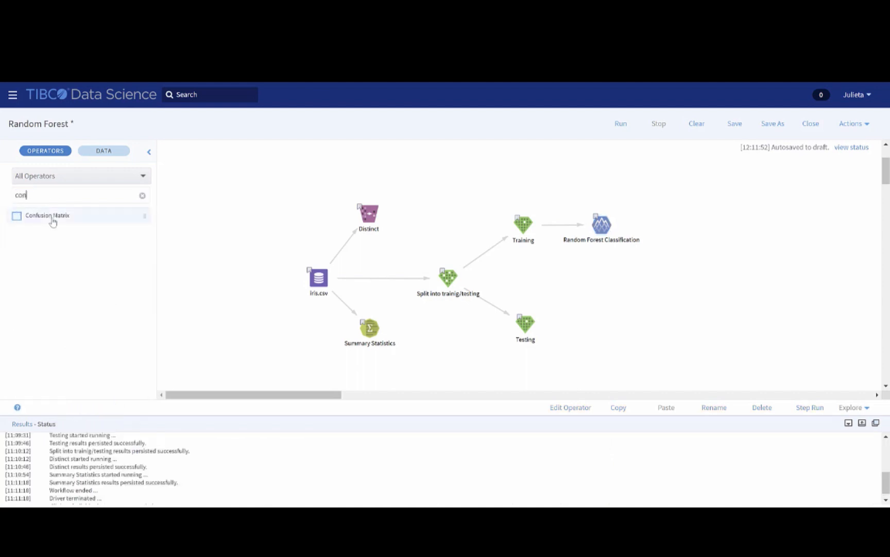
left_click_drag(53, 222, 691, 218)
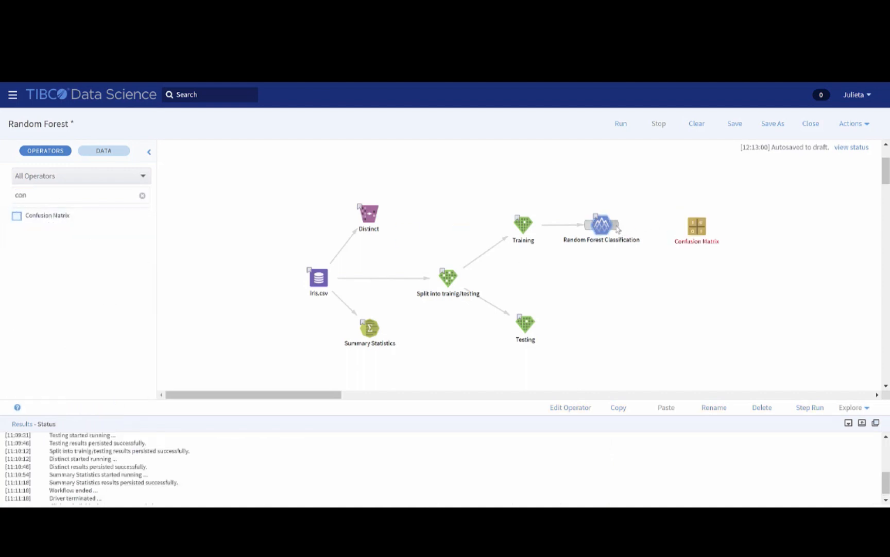
left_click_drag(616, 227, 696, 225)
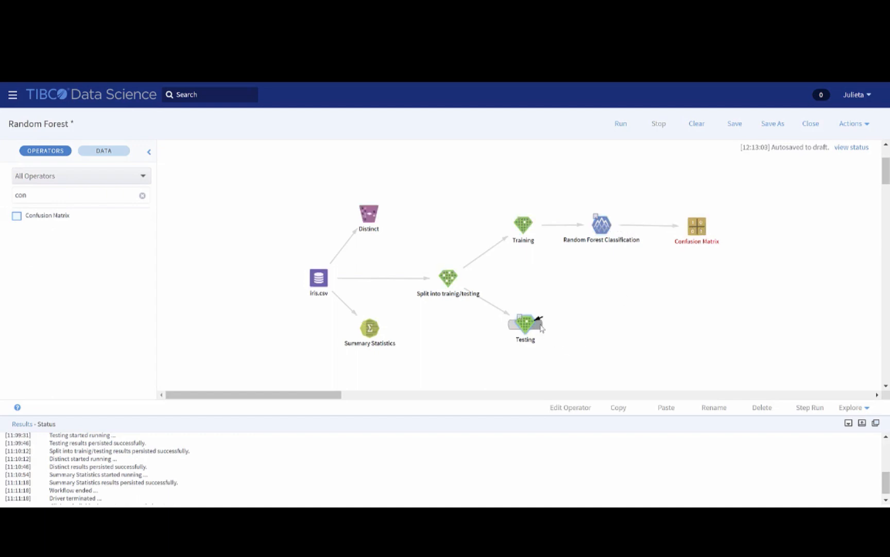
left_click_drag(540, 322, 703, 231)
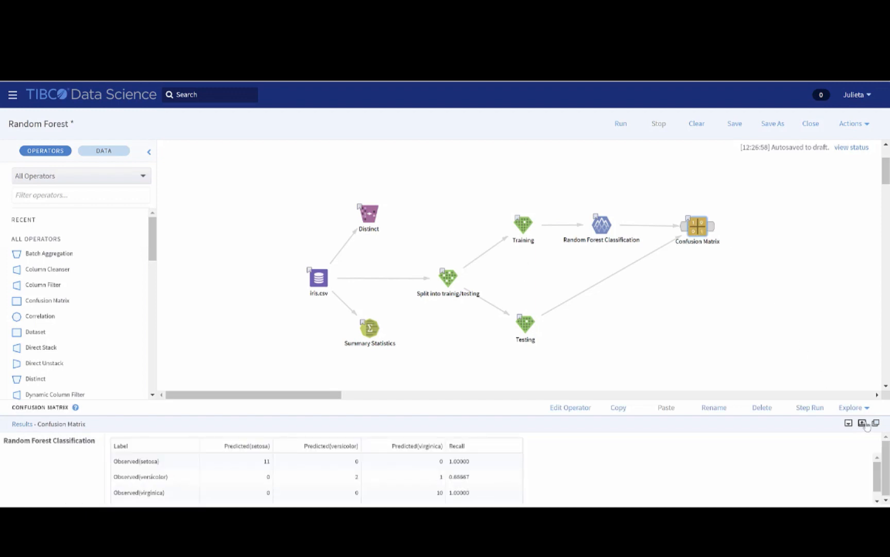
Step: Inspect the confusion matrix results and reopen the classifier's properties without changing them
left_click(865, 423)
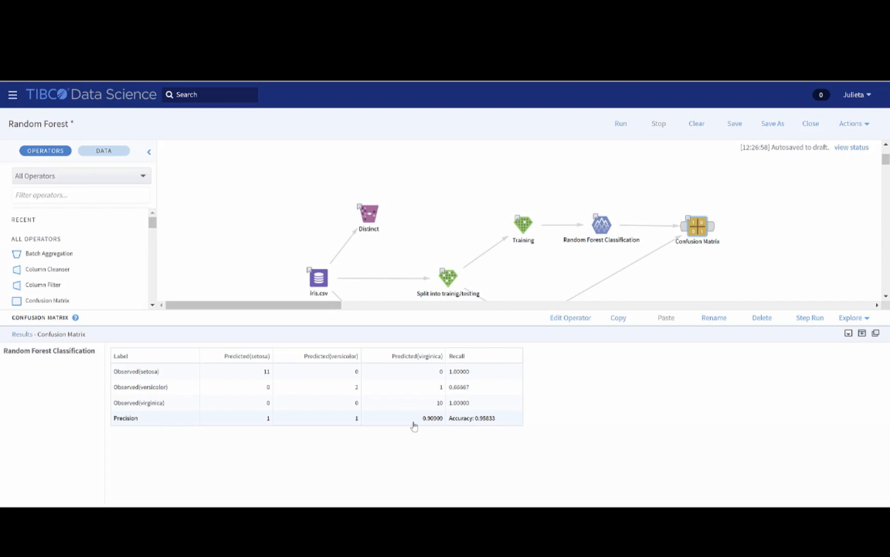
right_click(602, 230)
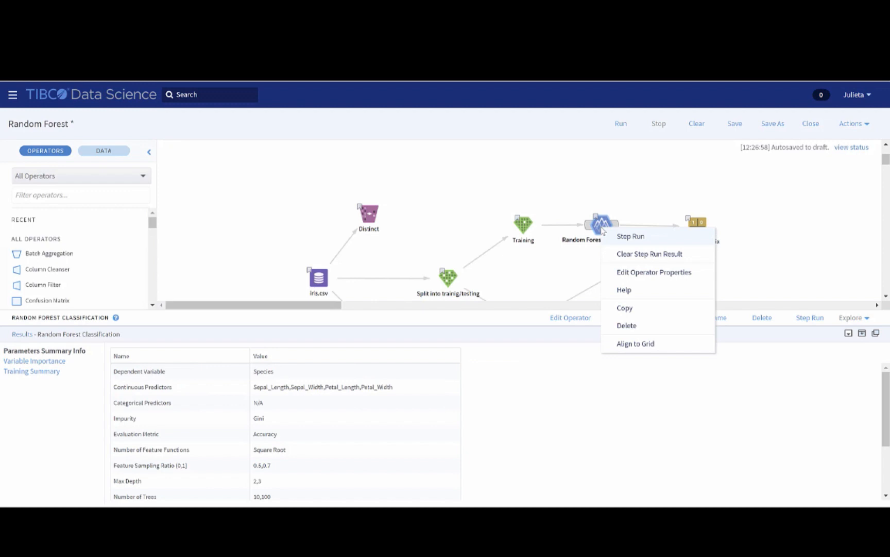
left_click(655, 278)
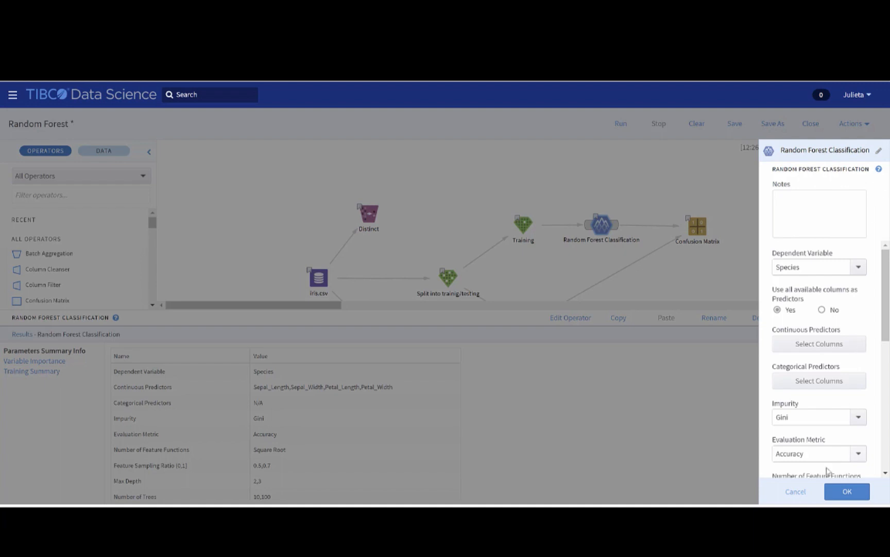
left_click(796, 492)
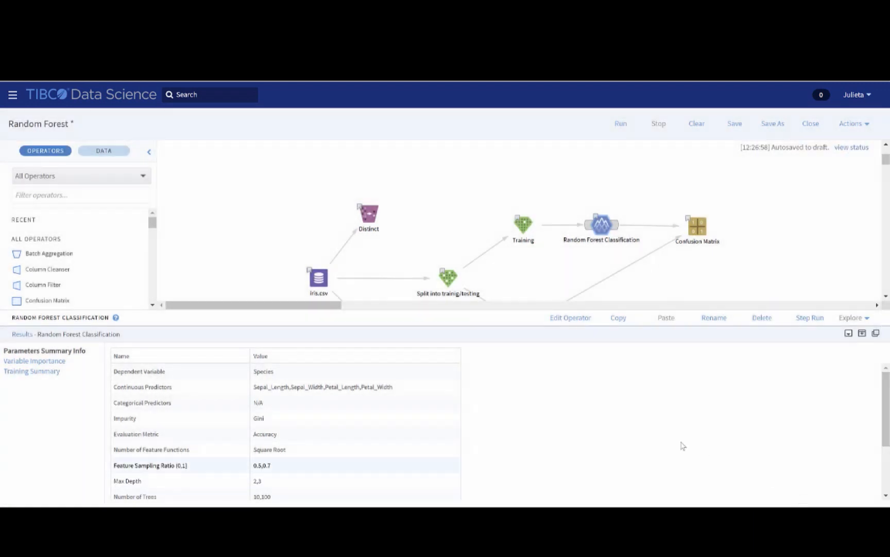
Step: Filter operators by "ran" and add a Random Forest Regression operator to the canvas
left_click(79, 197)
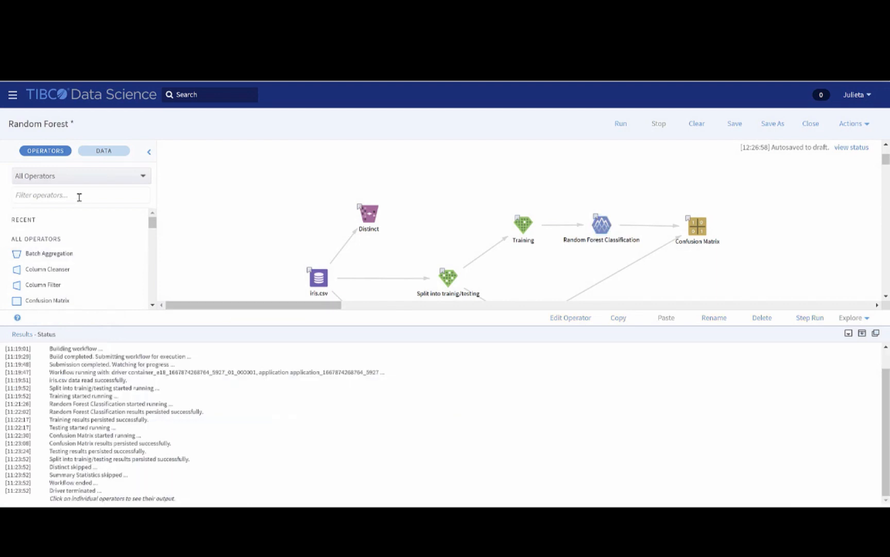
type("ran")
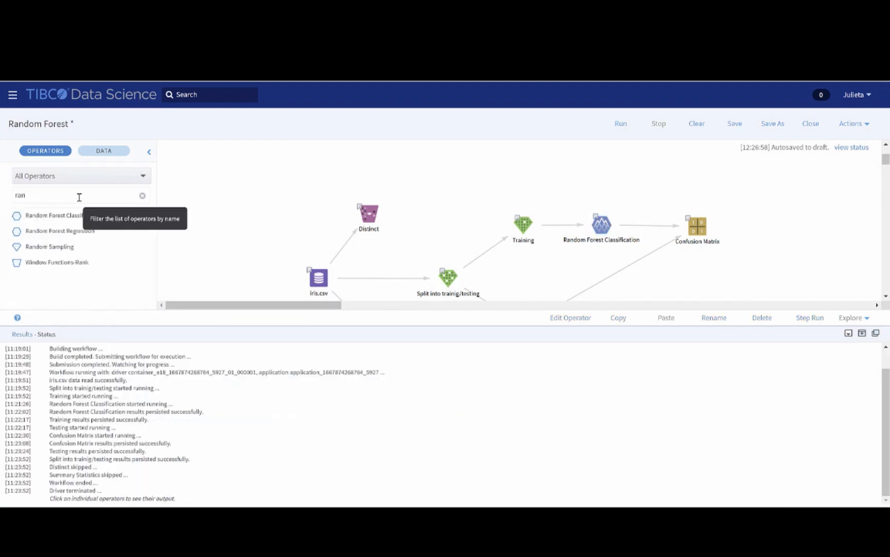
left_click_drag(70, 240, 765, 269)
Step: Open the Random Forest Regression properties and review its evaluation metric options and hyperparameters
right_click(765, 269)
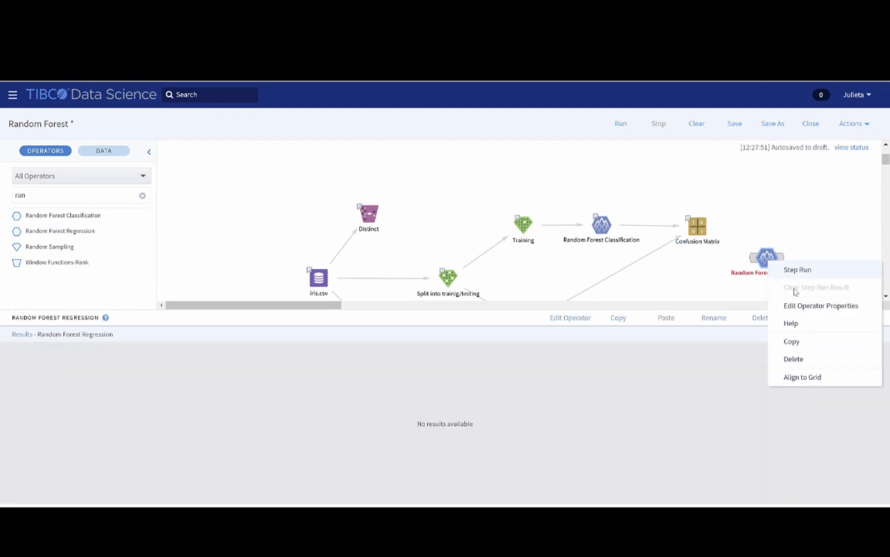
left_click(806, 306)
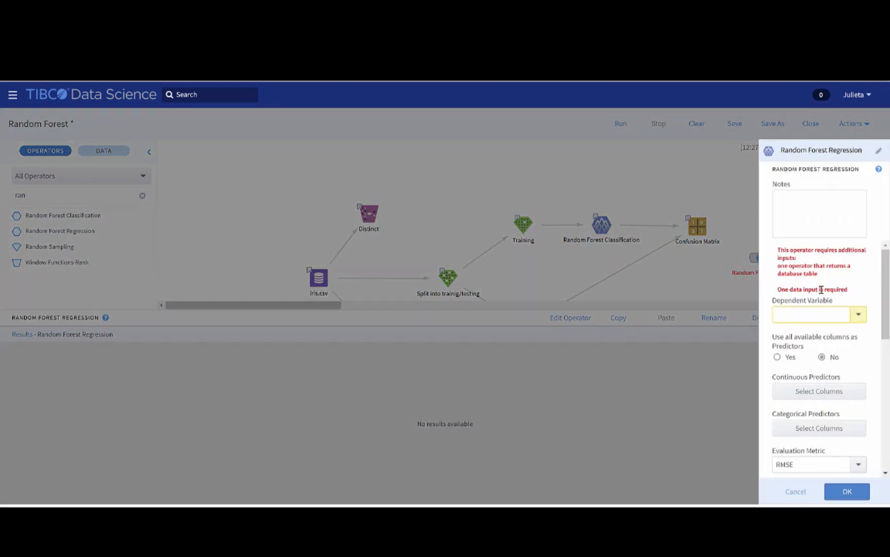
left_click_drag(882, 272, 889, 337)
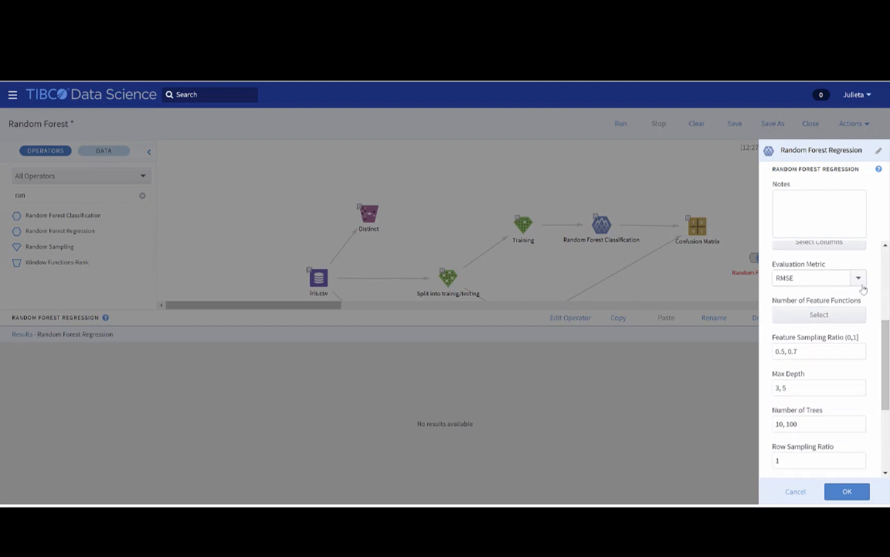
left_click(863, 290)
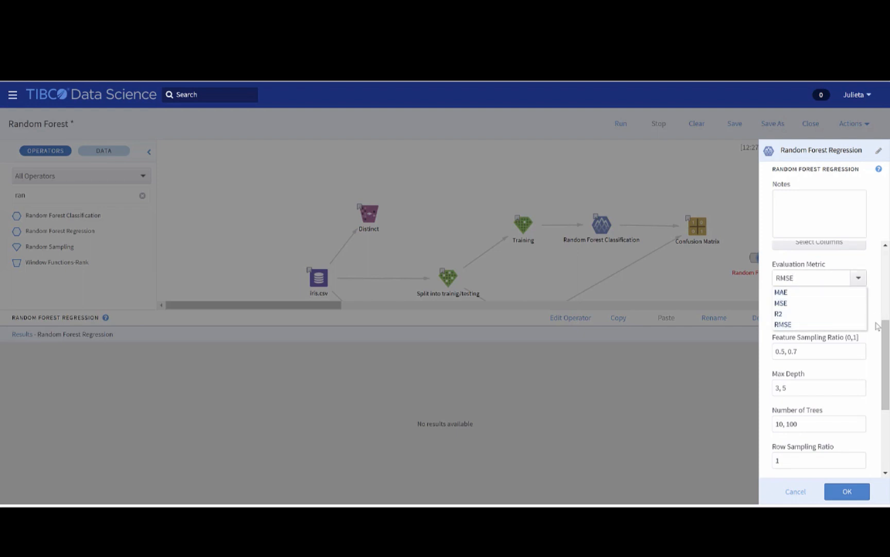
left_click_drag(886, 336, 889, 371)
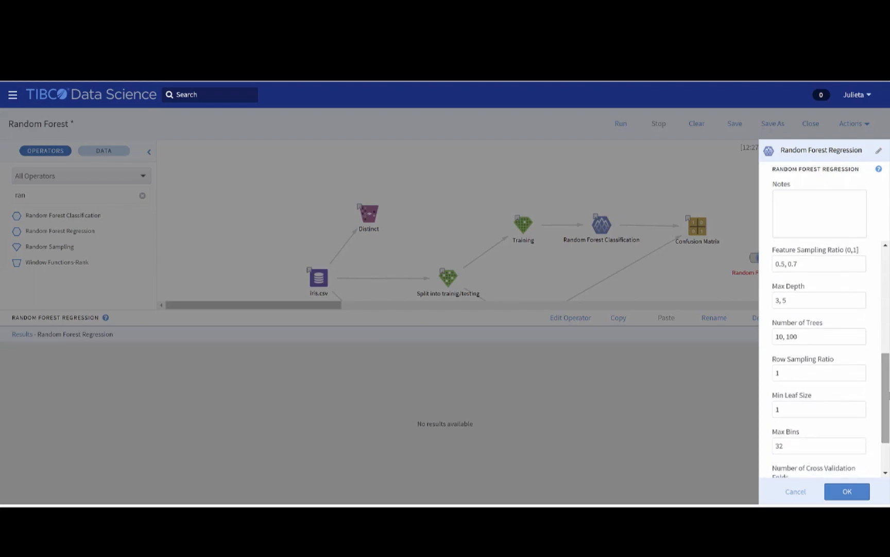